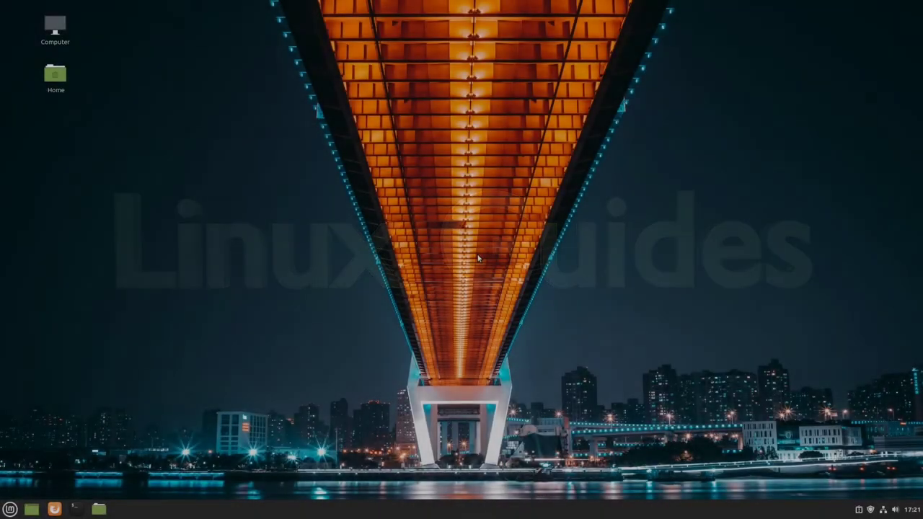
Open Software Manager and search the catalogue for "grub-".
left_click(9, 509)
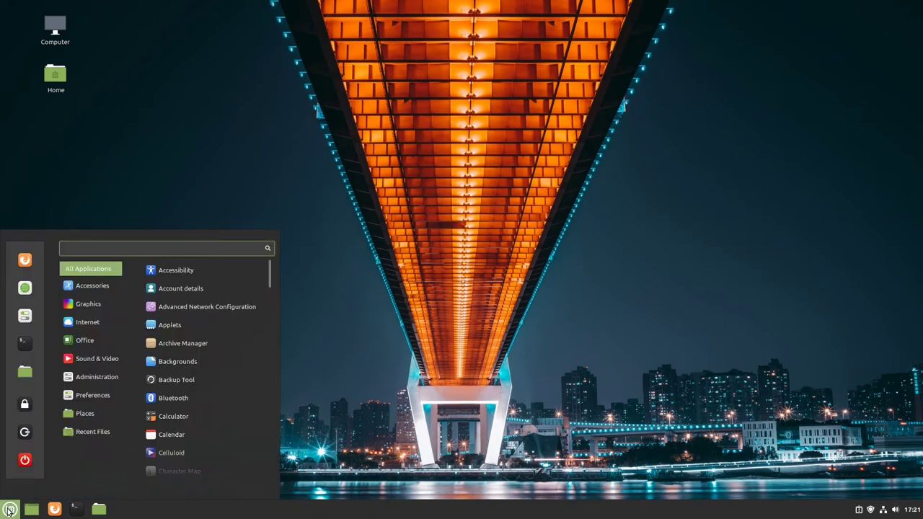
left_click(24, 287)
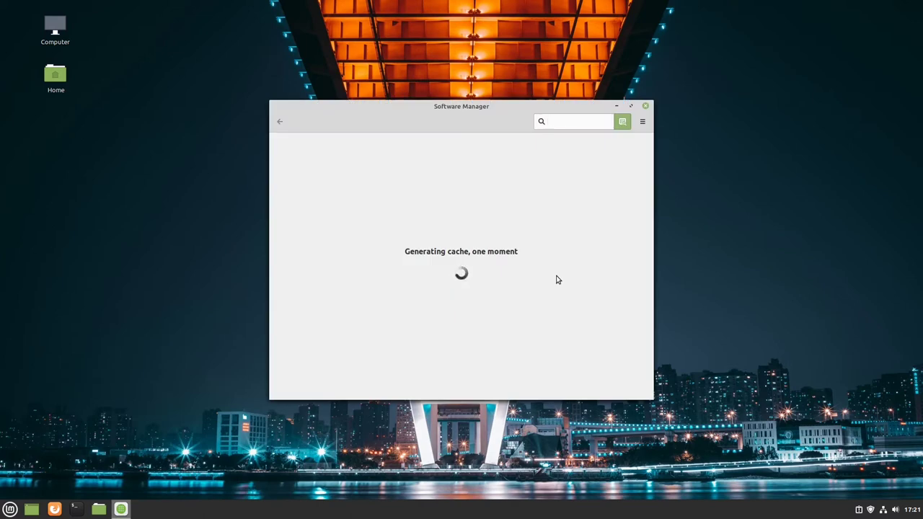
type("g")
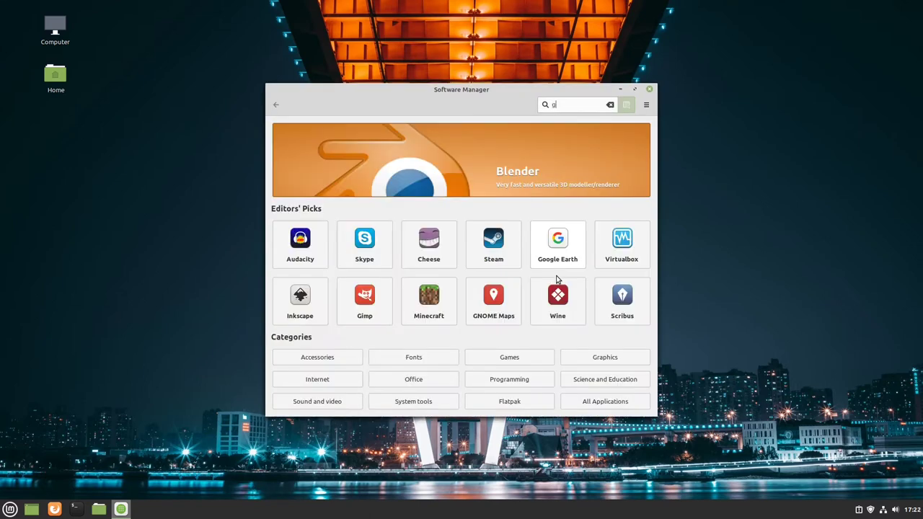
type("rub-")
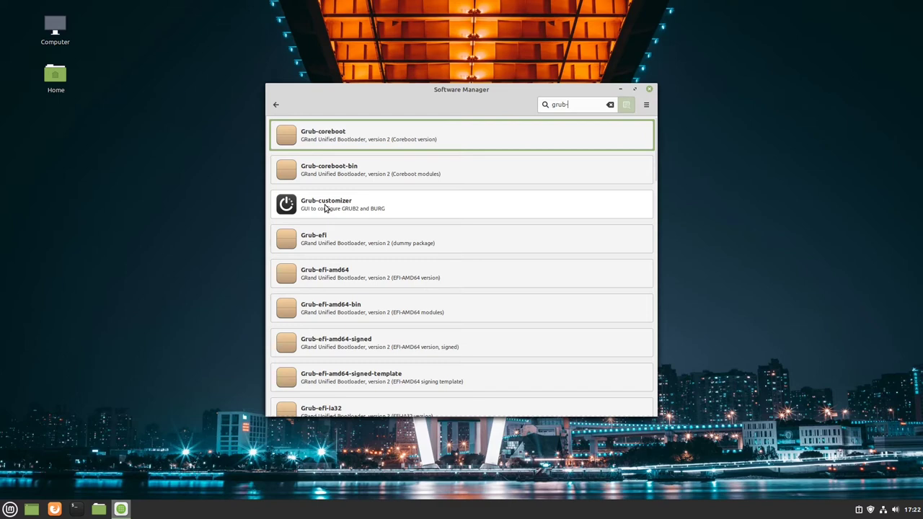
Install the Grub-customizer package, authorising with the account password, and close Software Manager.
left_click(325, 209)
left_click(617, 132)
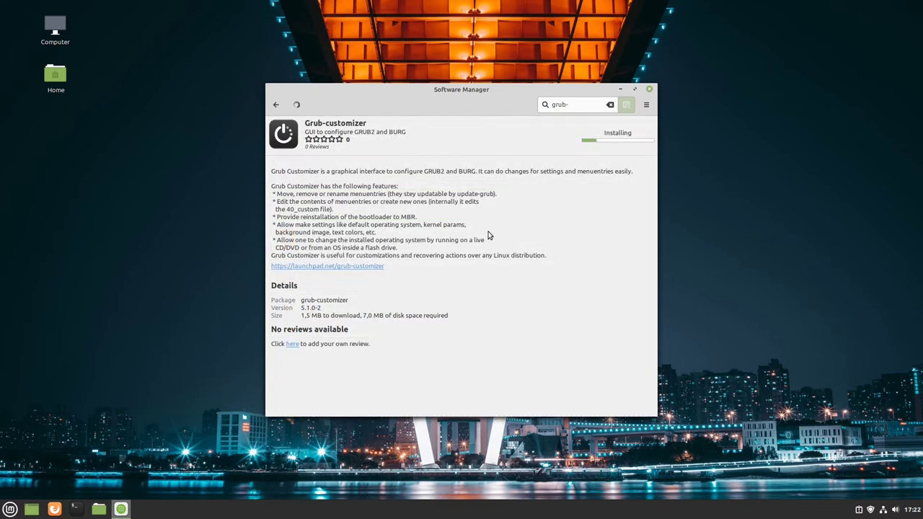
type("••••••••••")
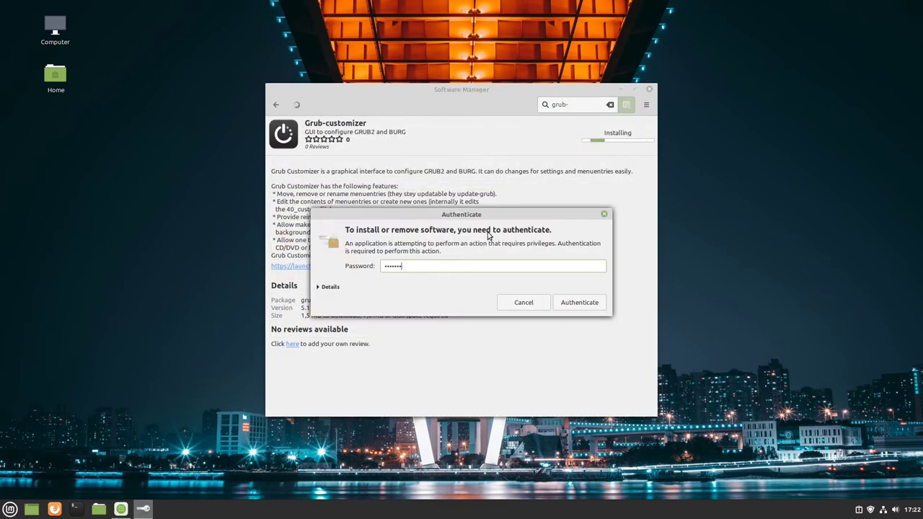
key("Return")
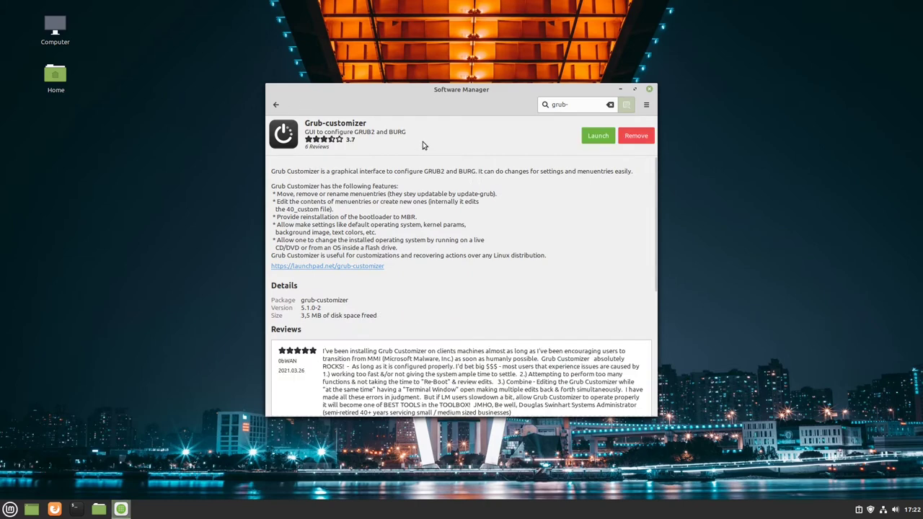
left_click(649, 90)
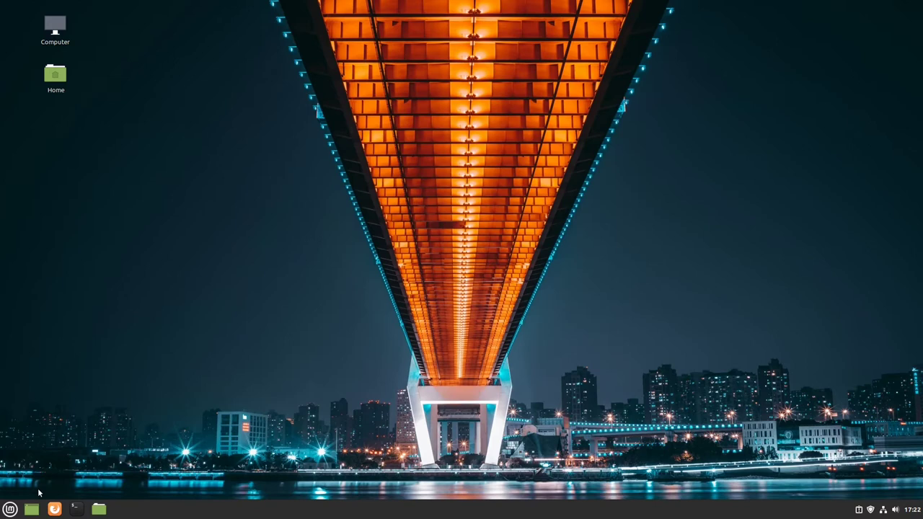
Find and launch Grub Customizer, authenticating with the account password.
left_click(9, 508)
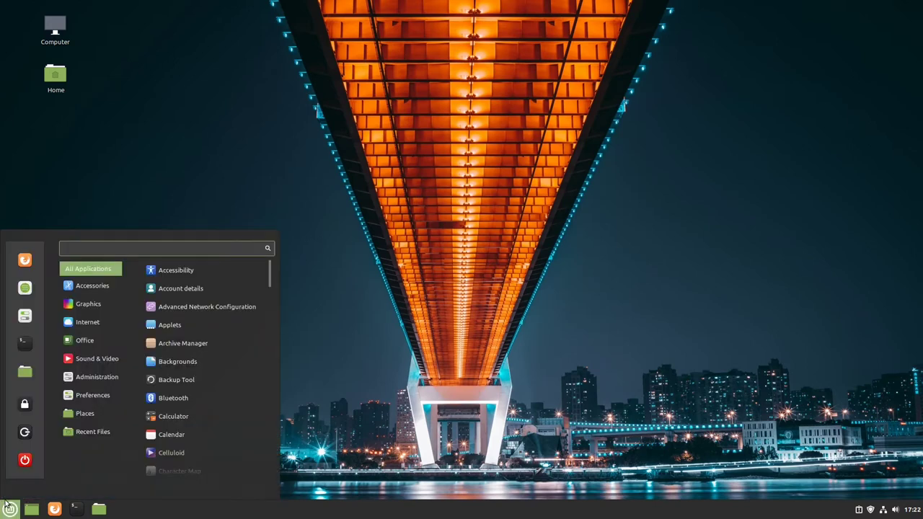
type("grub")
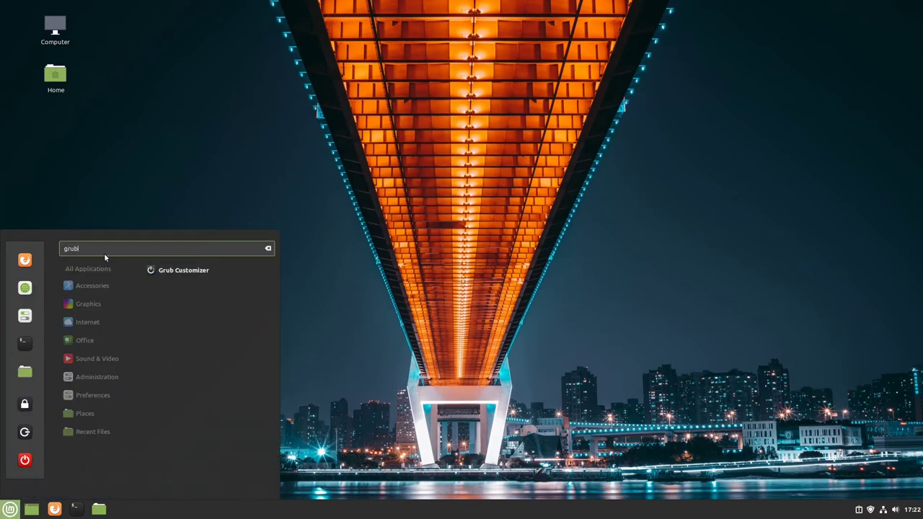
left_click(182, 270)
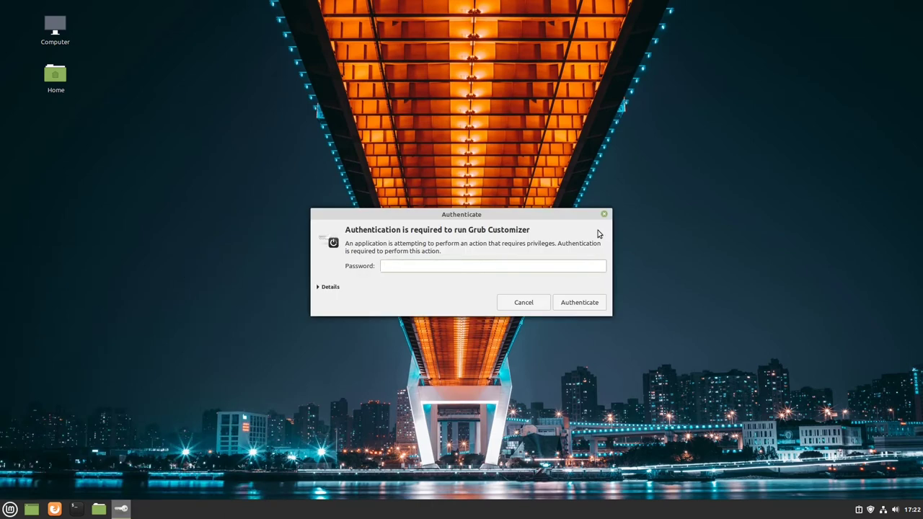
type("••••••••")
key("Return")
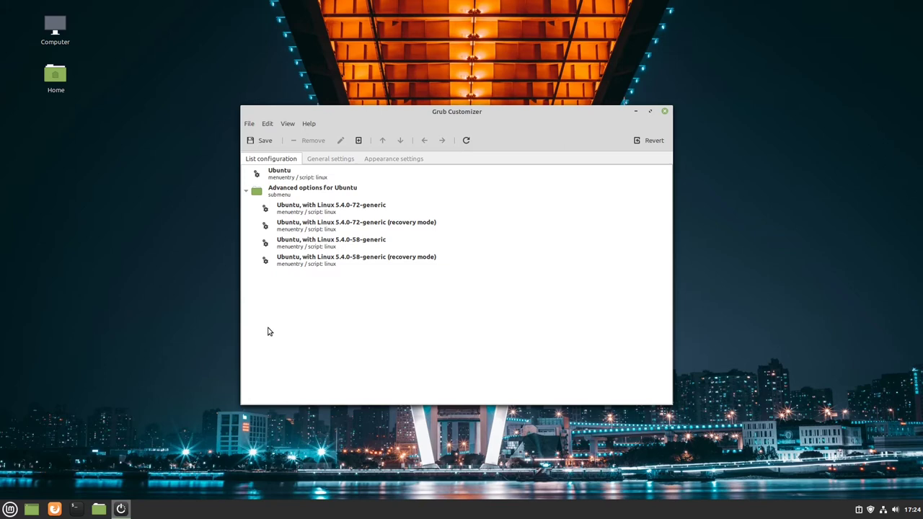
Set the predefined default boot entry to Ubuntu in the general settings.
left_click(324, 164)
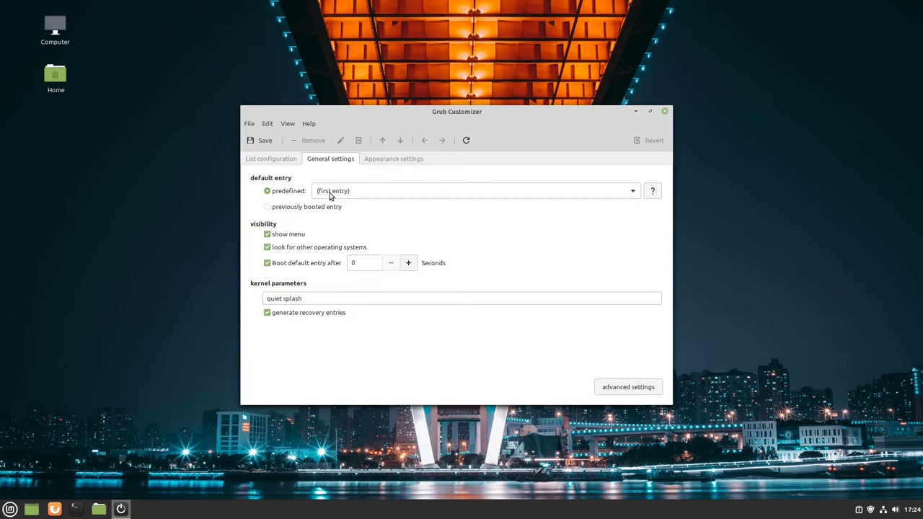
left_click(330, 194)
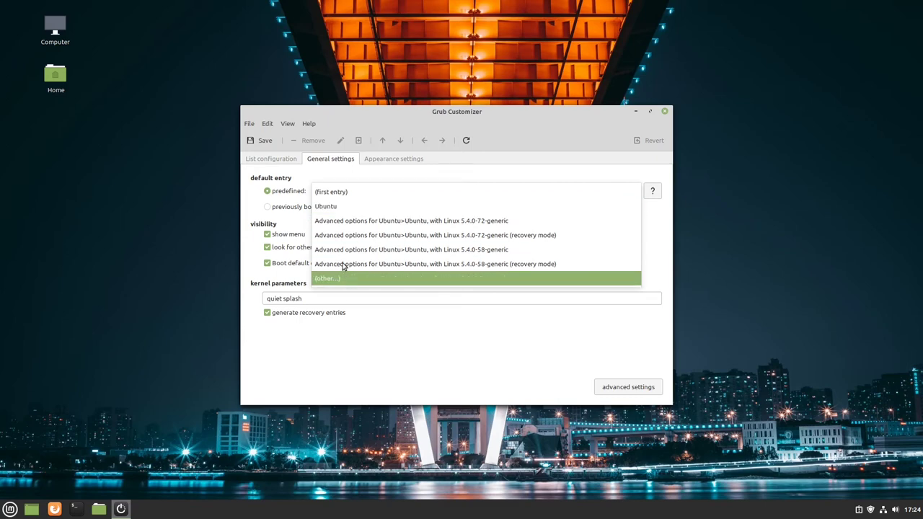
left_click(334, 208)
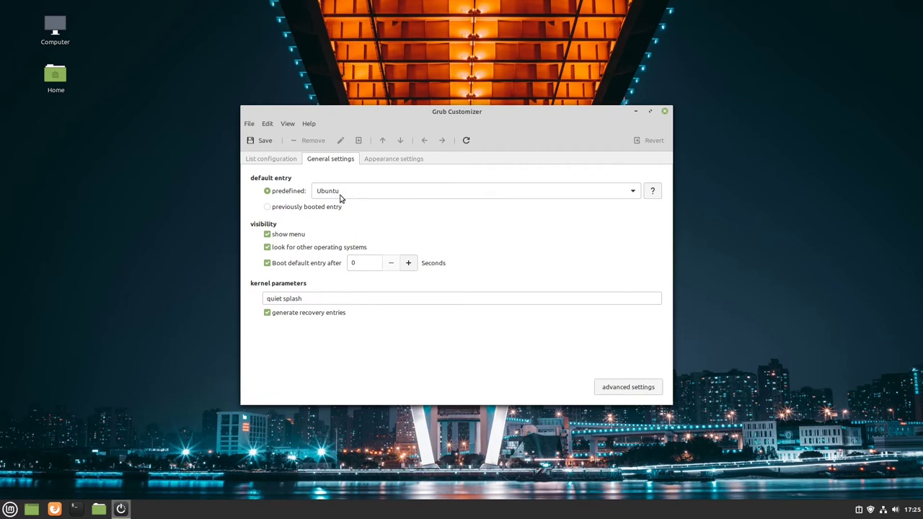
Try the previously booted entry as the default, and switch back to the predefined Ubuntu entry.
left_click(288, 207)
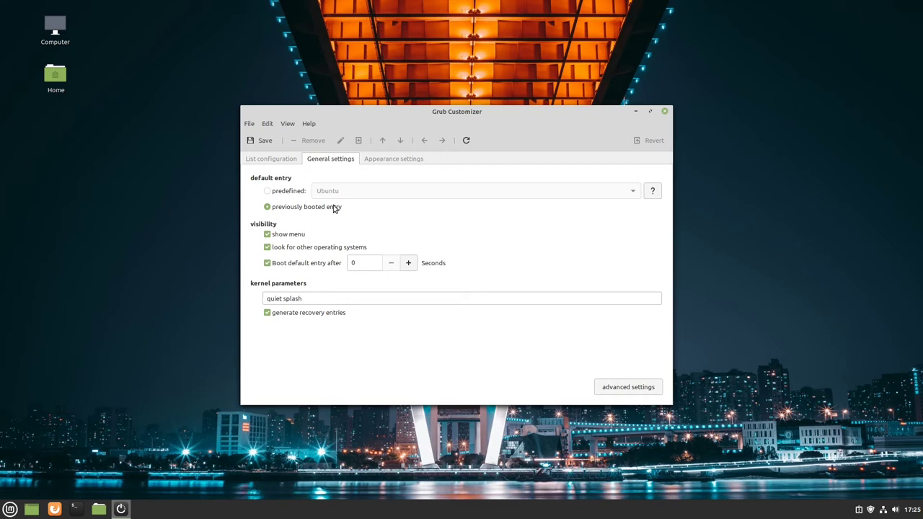
left_click(288, 195)
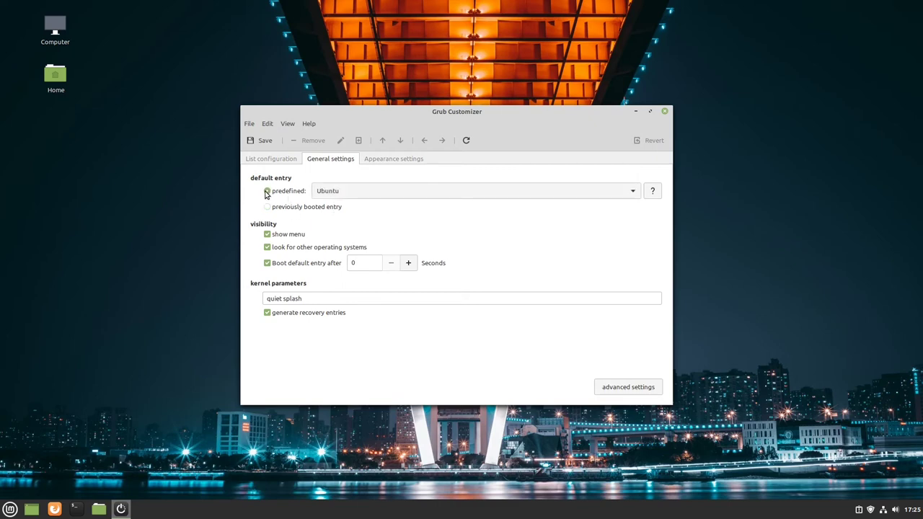
left_click(354, 192)
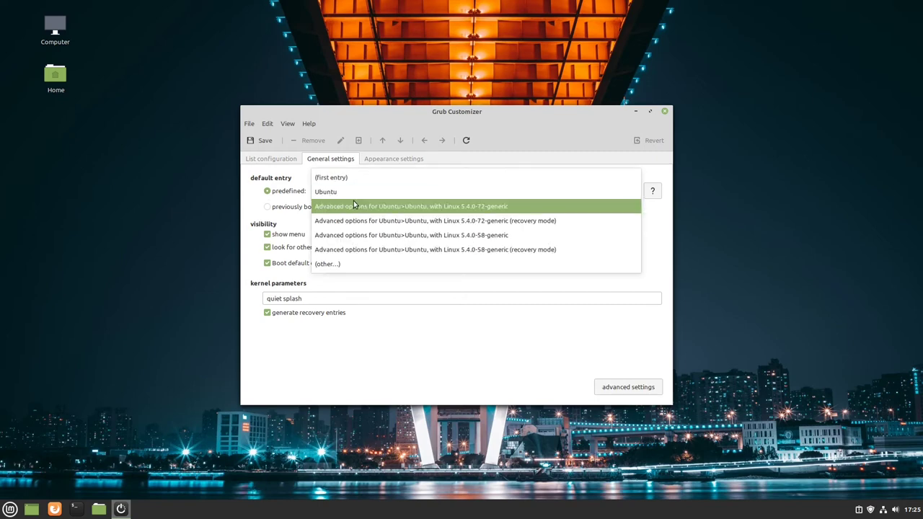
left_click(340, 193)
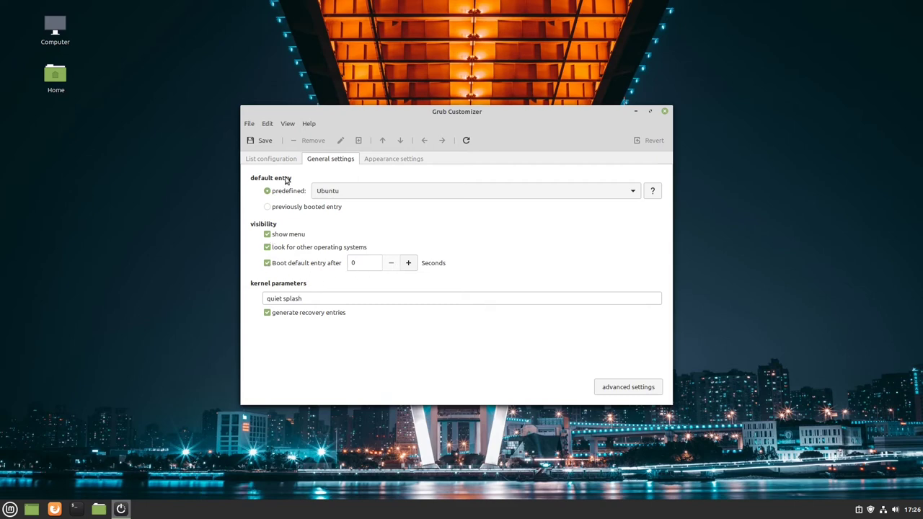
Set the default entry to boot after 3 seconds.
left_click(408, 263)
left_click(408, 263)
left_click(408, 264)
left_click_drag(305, 299, 262, 300)
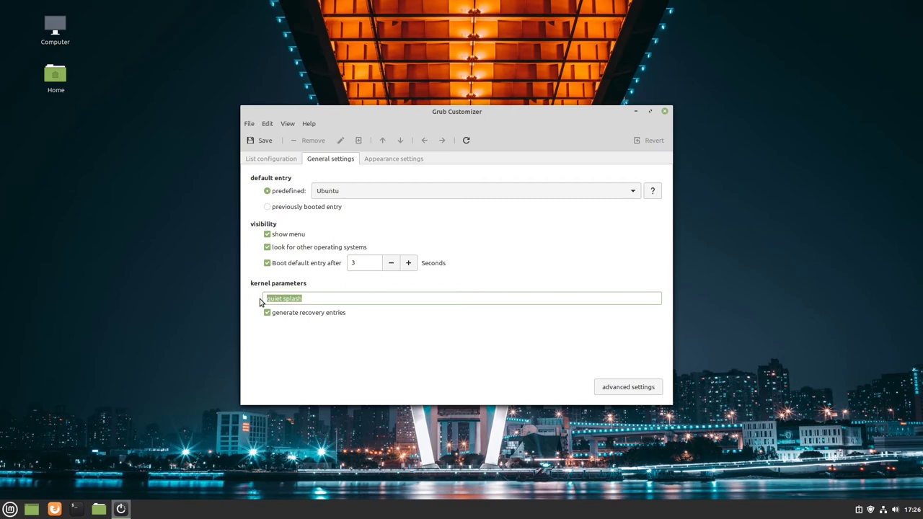
left_click(307, 296)
Examine the theme choices and the option for adding a theme in the appearance settings.
left_click(392, 160)
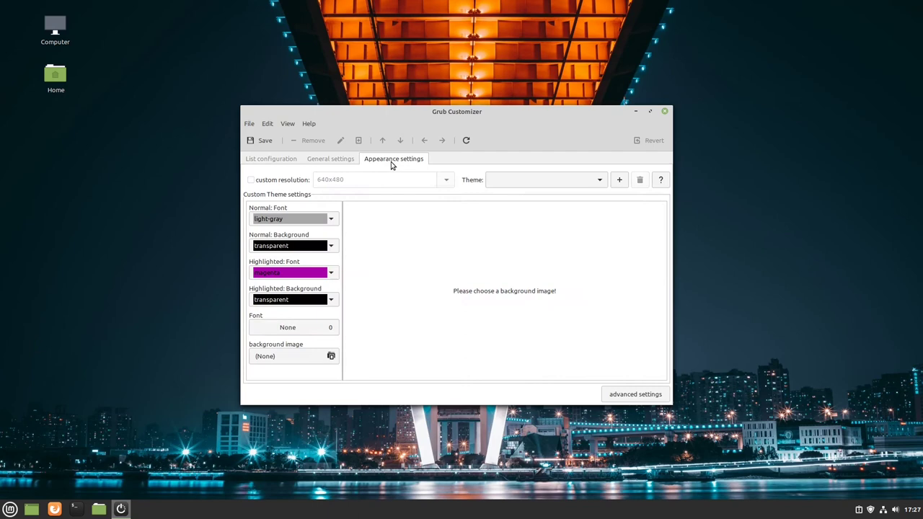
left_click(570, 184)
left_click(575, 186)
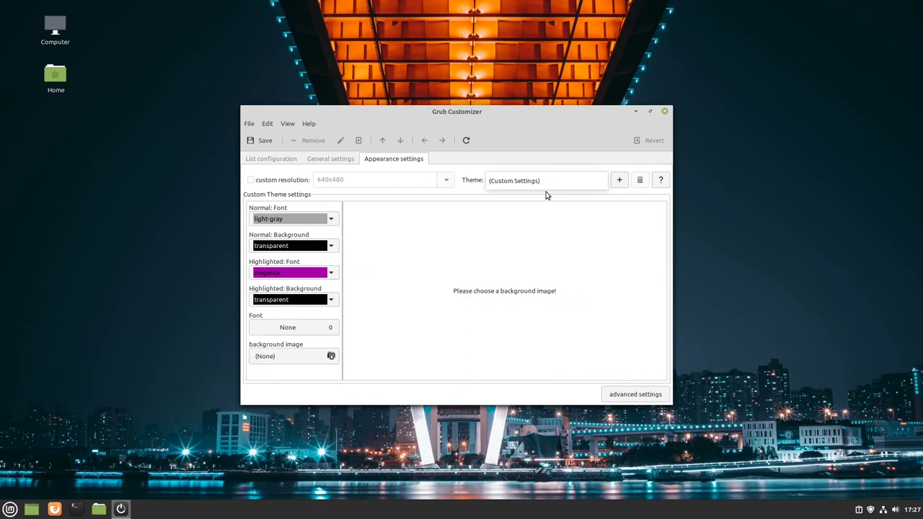
left_click(616, 181)
key("Escape")
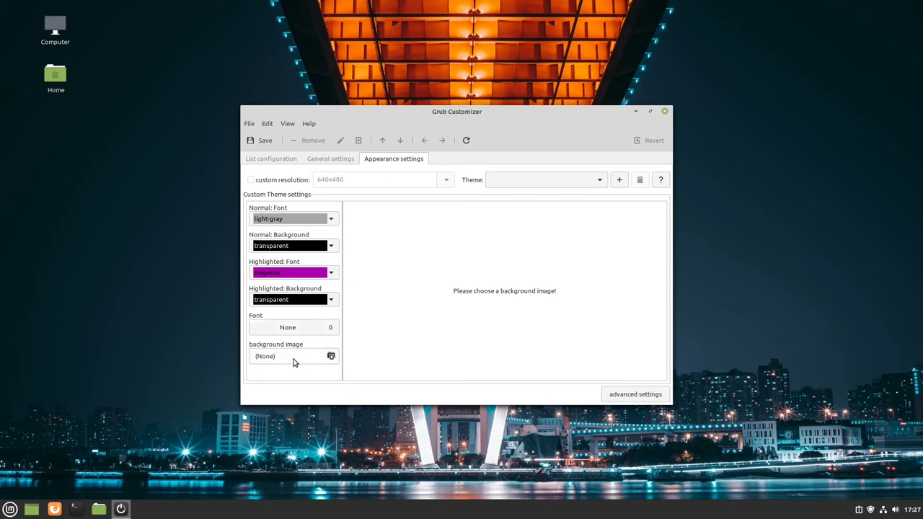
Enable the custom resolution, try editing its width and height values, and disable it again.
left_click(289, 180)
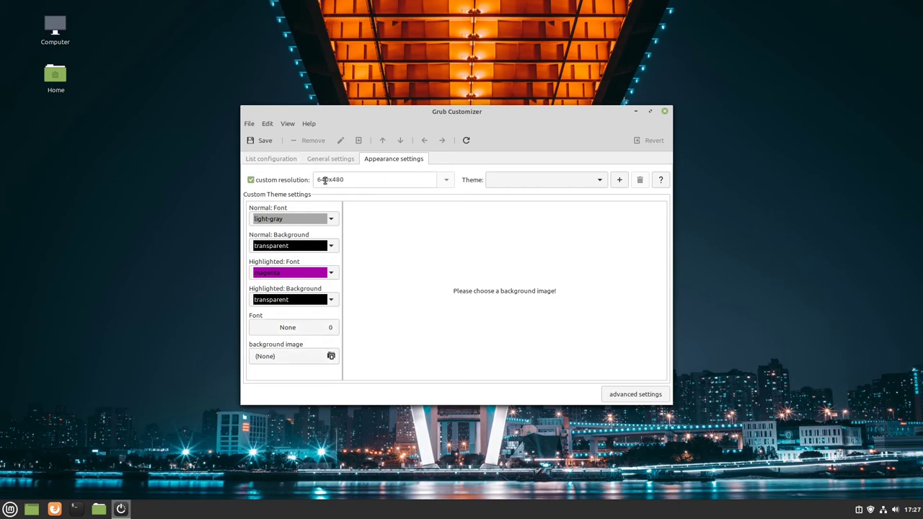
left_click_drag(352, 181, 313, 179)
left_click(360, 179)
left_click_drag(329, 180, 307, 180)
left_click(330, 180)
left_click_drag(347, 179, 335, 180)
key("Left")
key("BackSpace")
key("BackSpace")
type("x")
left_click(280, 180)
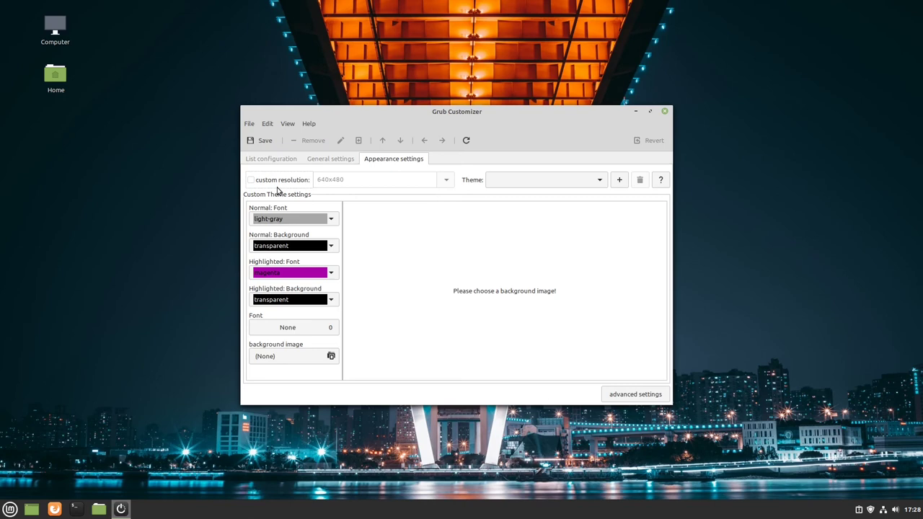
Return to the general settings, save the boot configuration and close Grub Customizer.
left_click(325, 160)
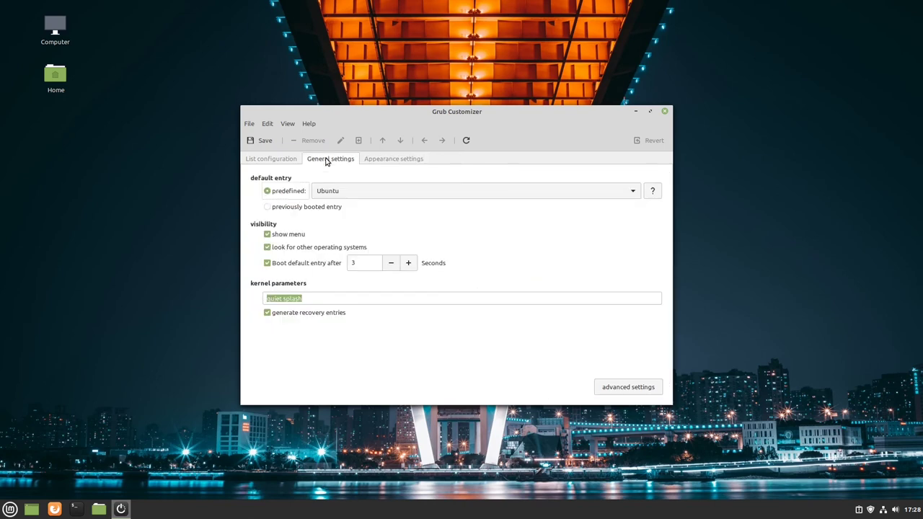
left_click(264, 142)
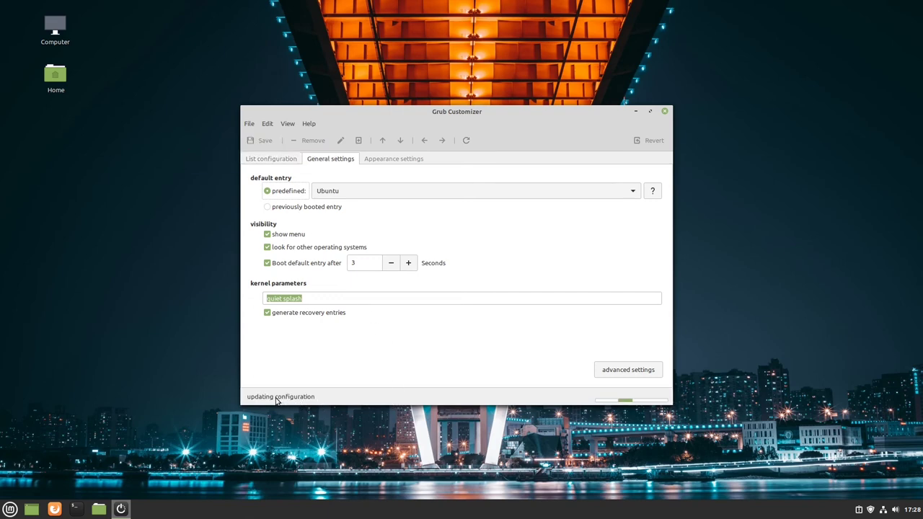
left_click(666, 112)
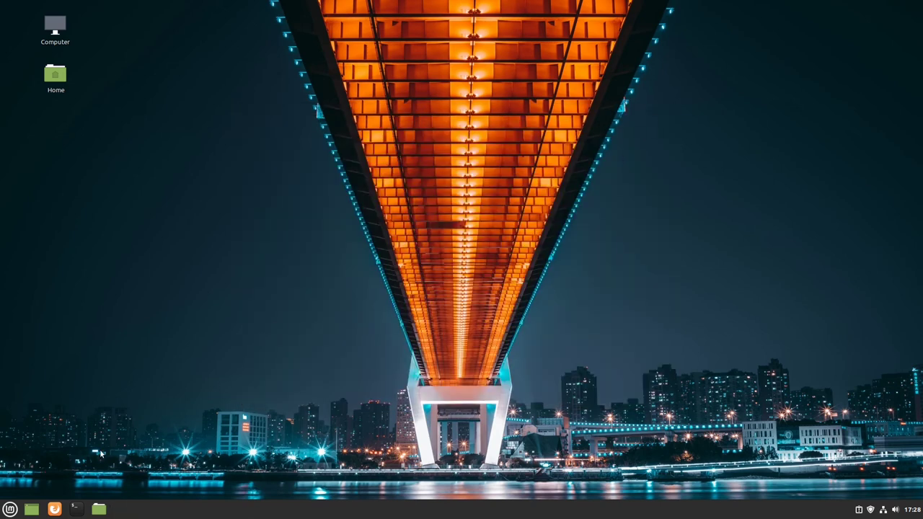
Restart the computer to load the GRUB boot menu.
left_click(10, 508)
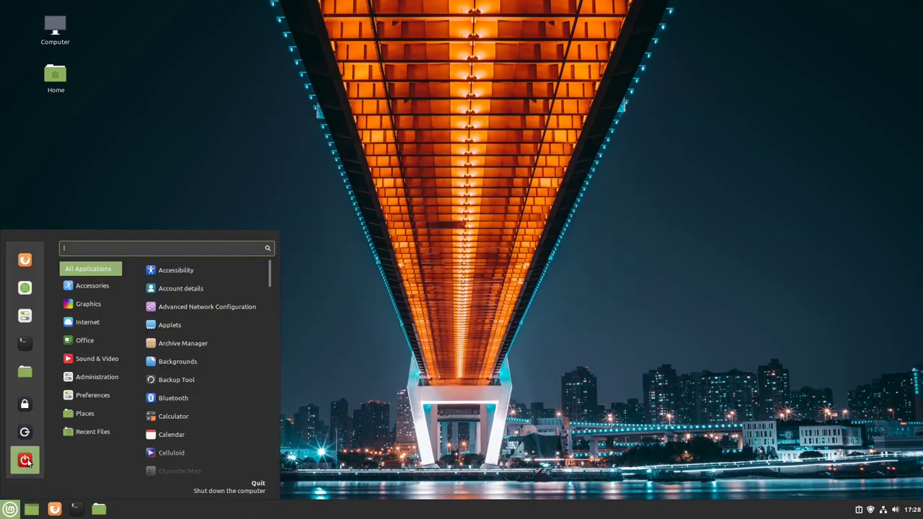
left_click(26, 460)
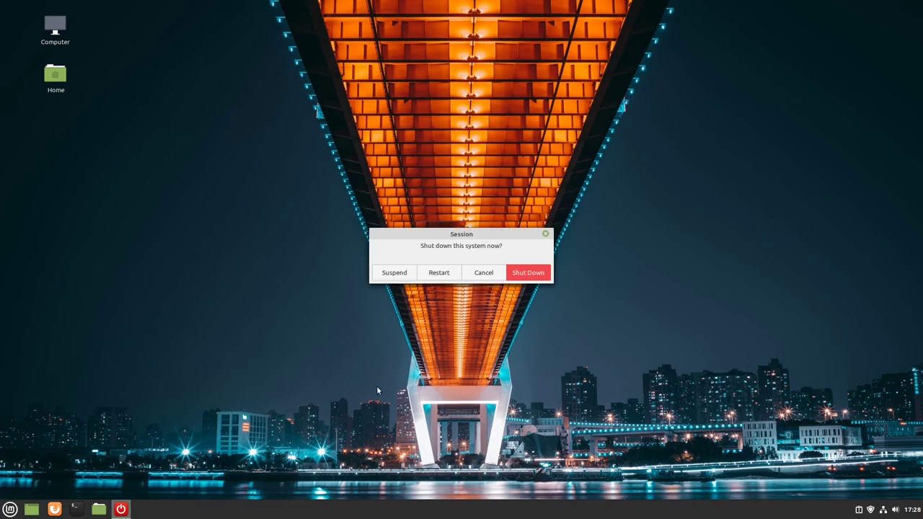
left_click(439, 273)
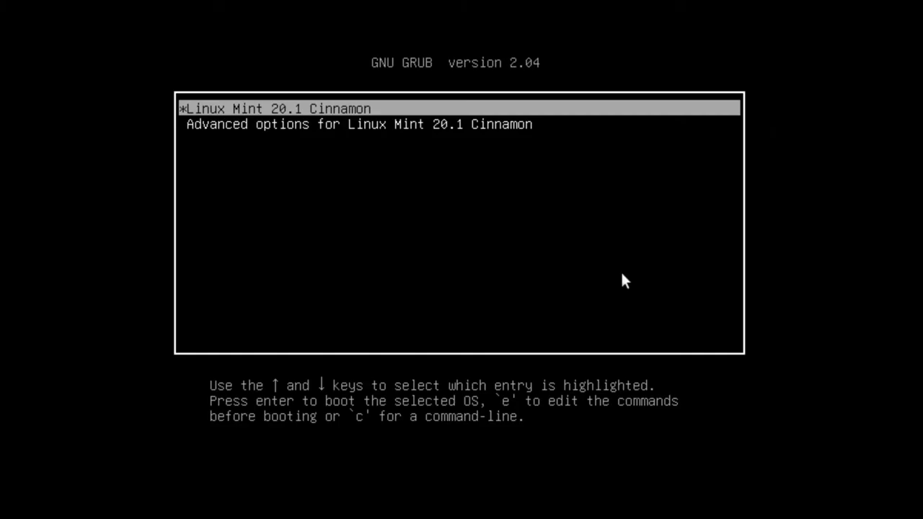
Try moving the boot menu selection between Linux Mint 20.1 Cinnamon and its advanced options, ending on Linux Mint 20.1 Cinnamon.
key("Down")
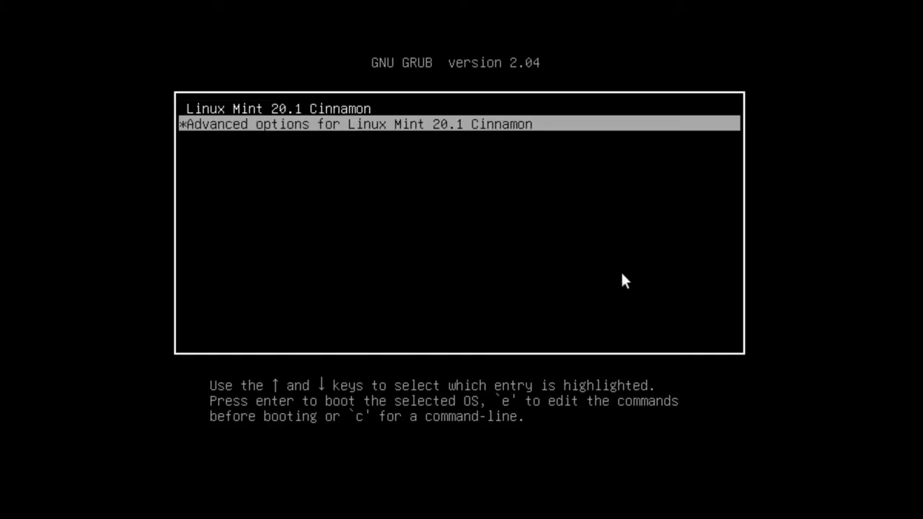
key("Up")
key("Down")
key("Up")
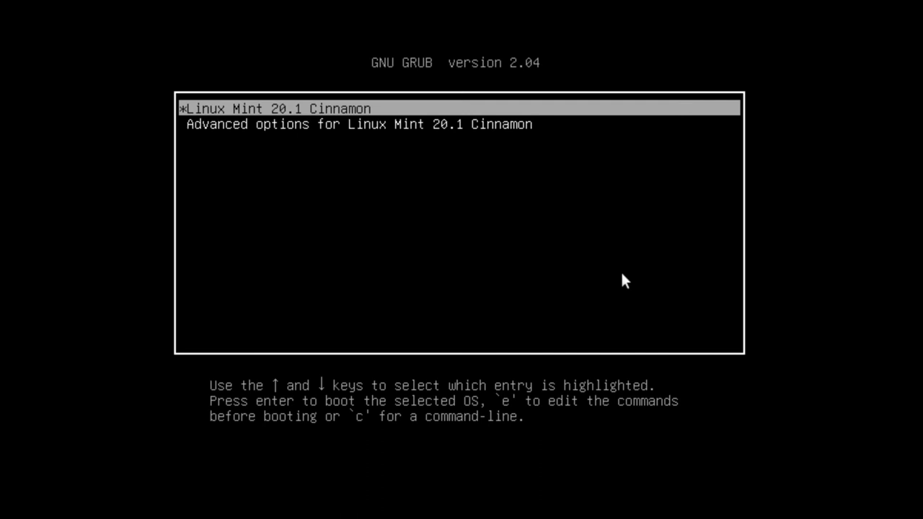
key("Down")
key("Up")
key("Down")
key("Up")
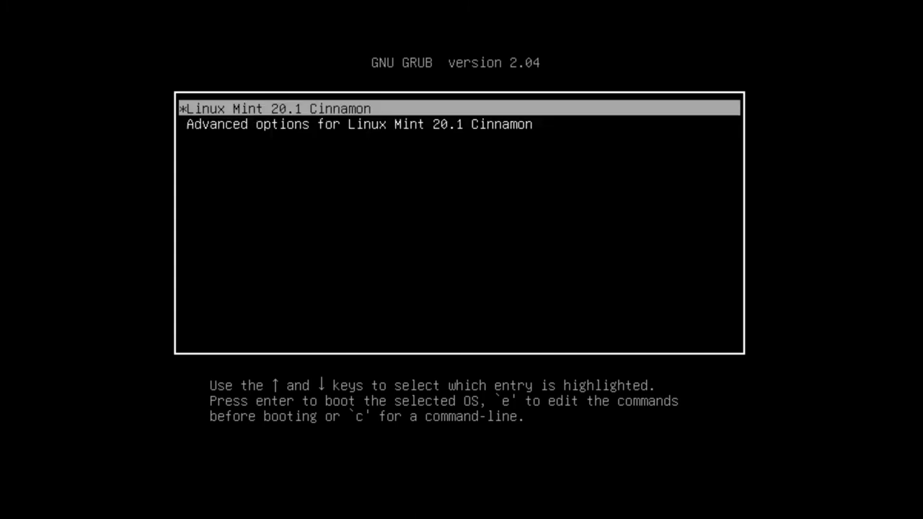